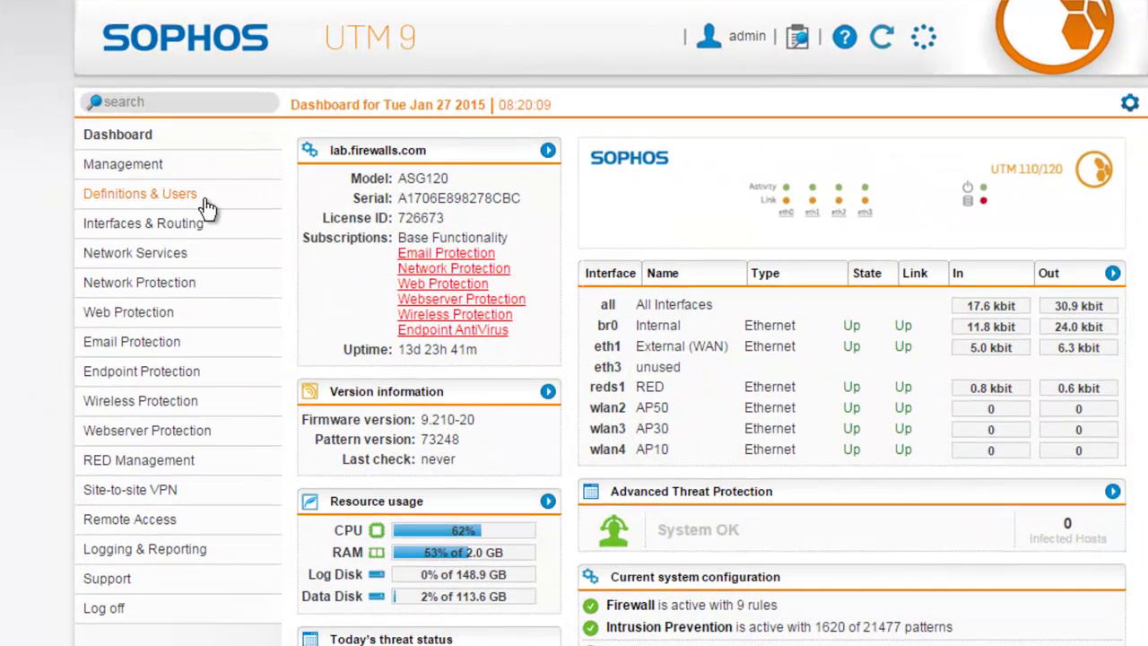
# Open Service Definitions under Definitions & Users to list the 87 services
pyautogui.click(202, 200)
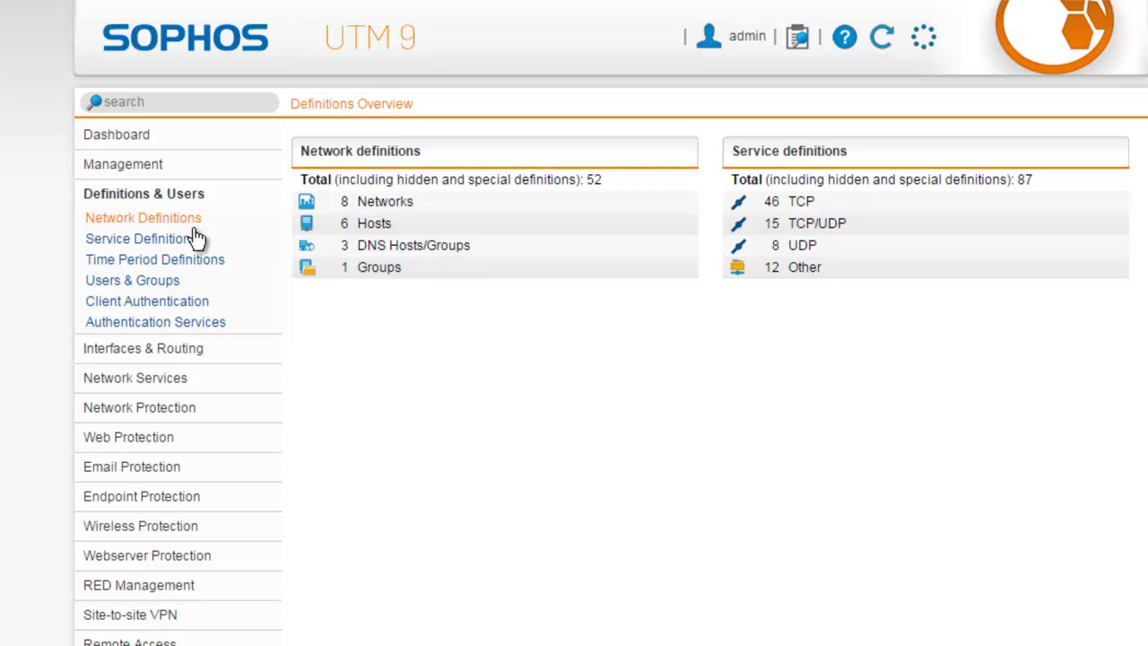
pyautogui.click(126, 240)
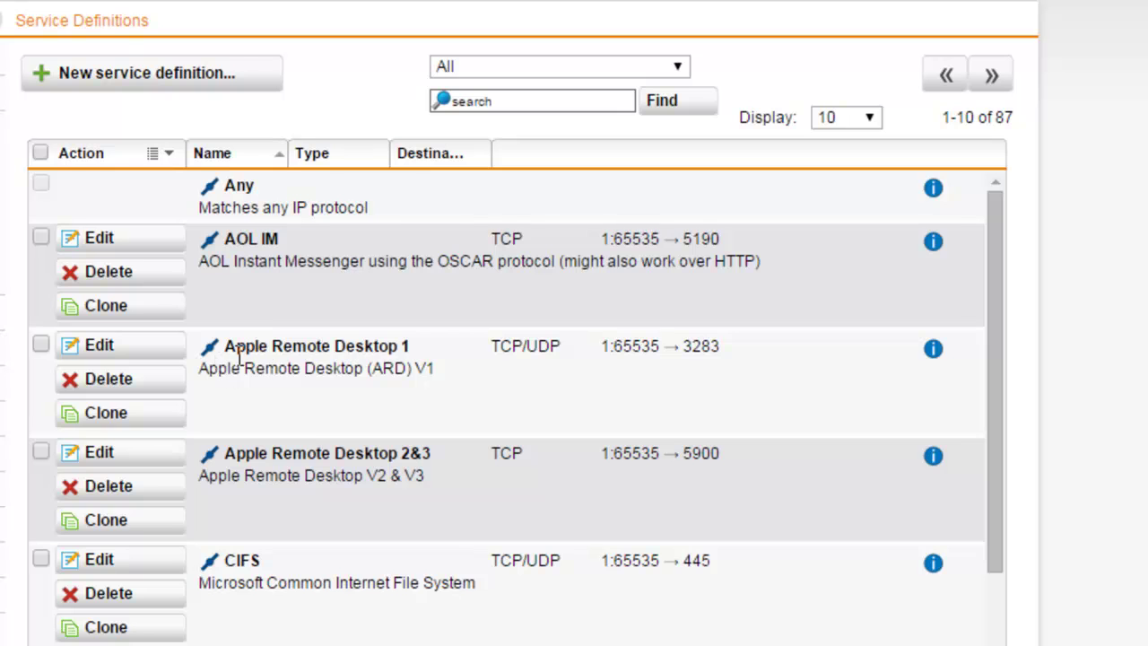
# Open the Email Messaging group to see its six IMAP, POP3 and SMTP members
pyautogui.scroll(-2, 300, 440)
pyautogui.scroll(-5, 300, 444)
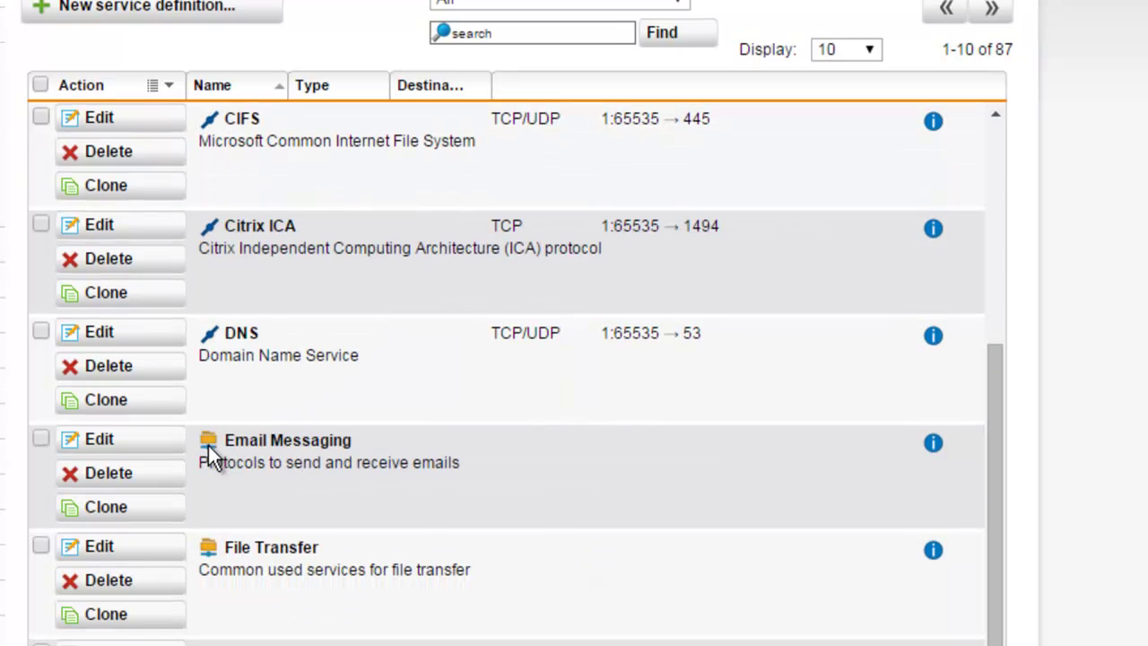
pyautogui.click(124, 441)
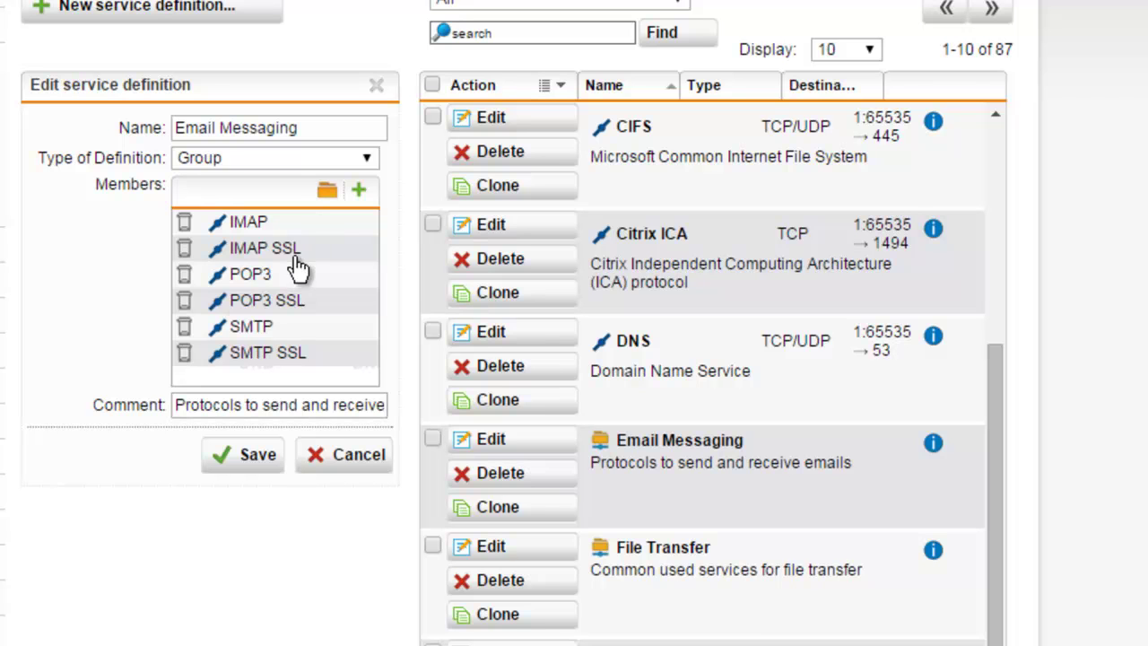
# Cancel the Email Messaging editor, then show and hide its usage details
pyautogui.click(347, 455)
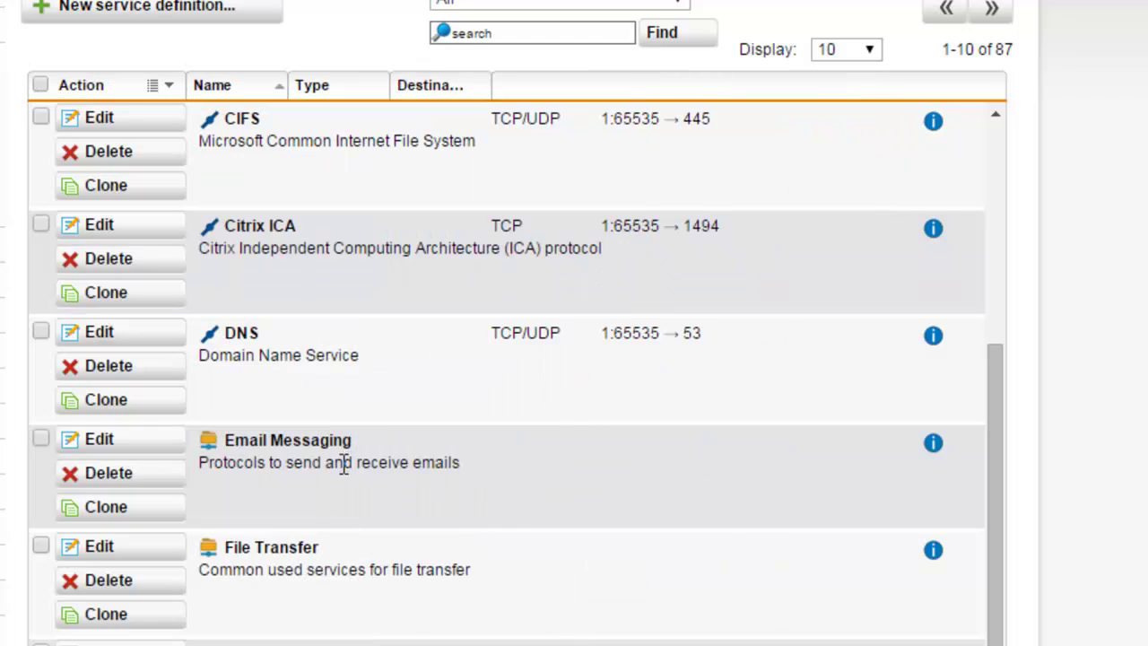
pyautogui.click(933, 445)
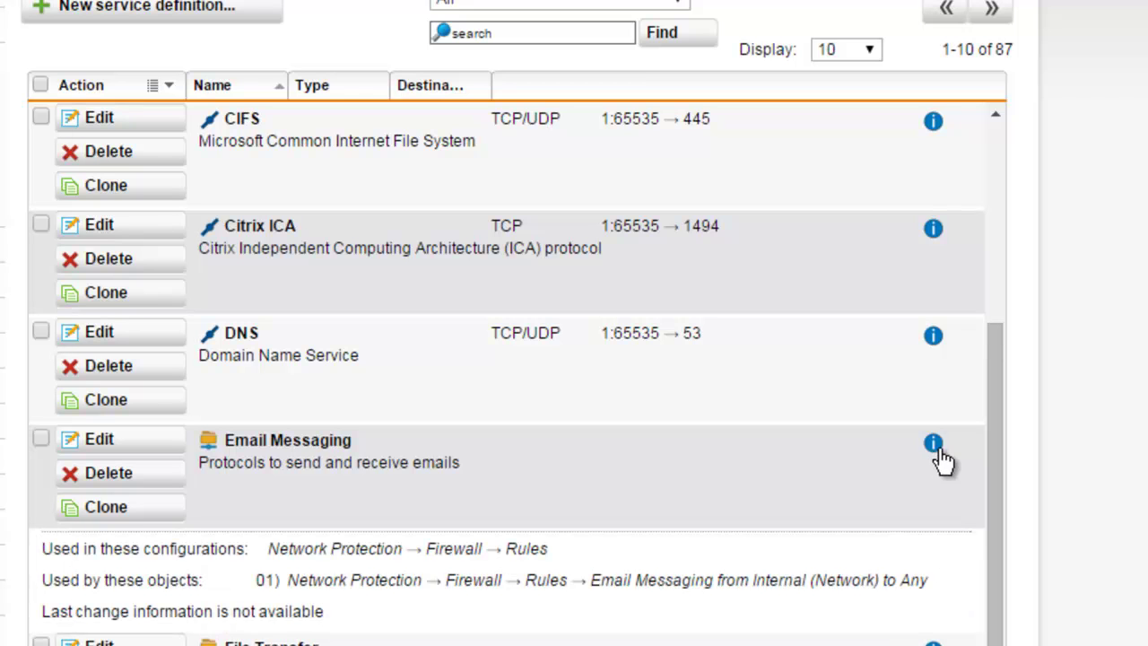
pyautogui.click(934, 445)
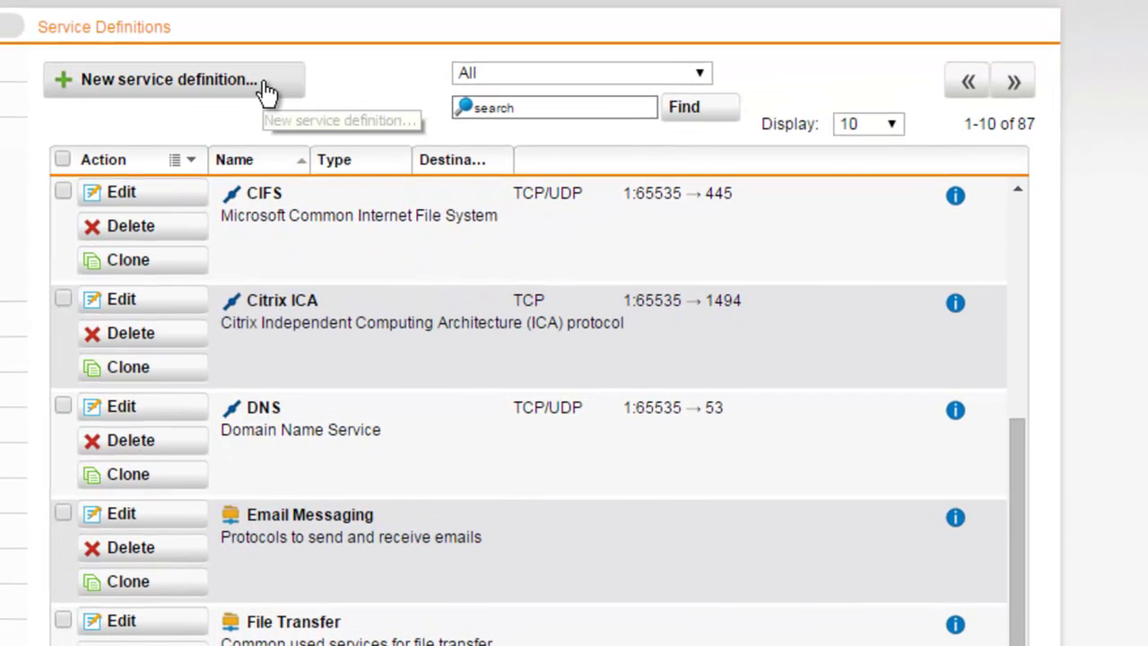
# Start a blank new service definition and view its Type of Definition choices
pyautogui.click(266, 82)
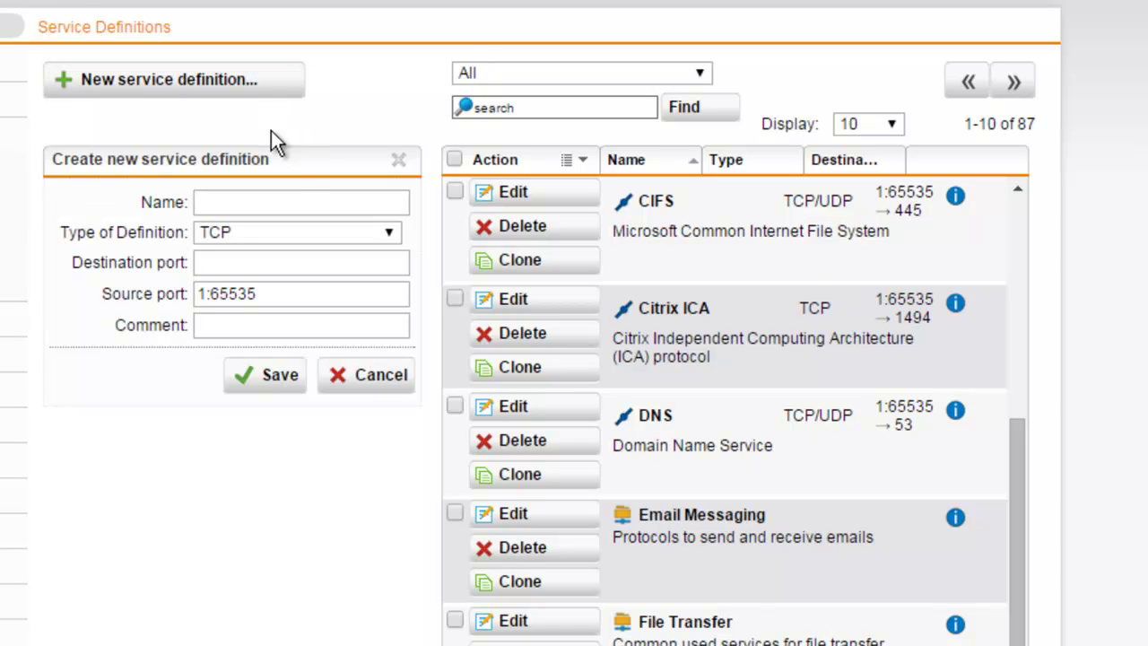
pyautogui.click(288, 201)
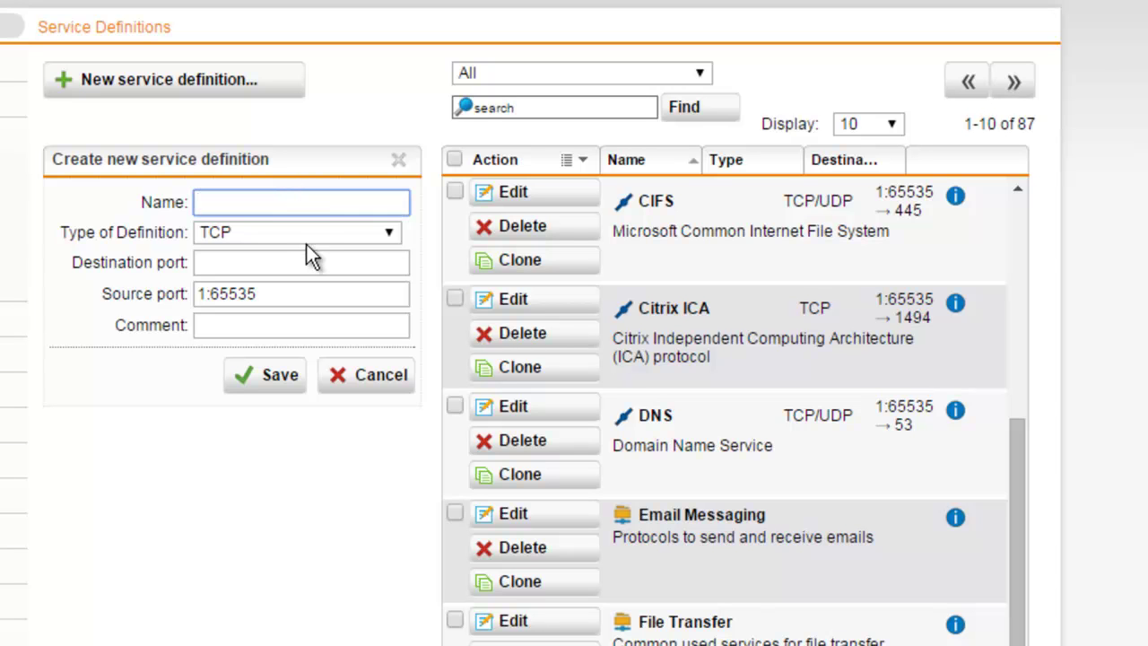
pyautogui.click(311, 235)
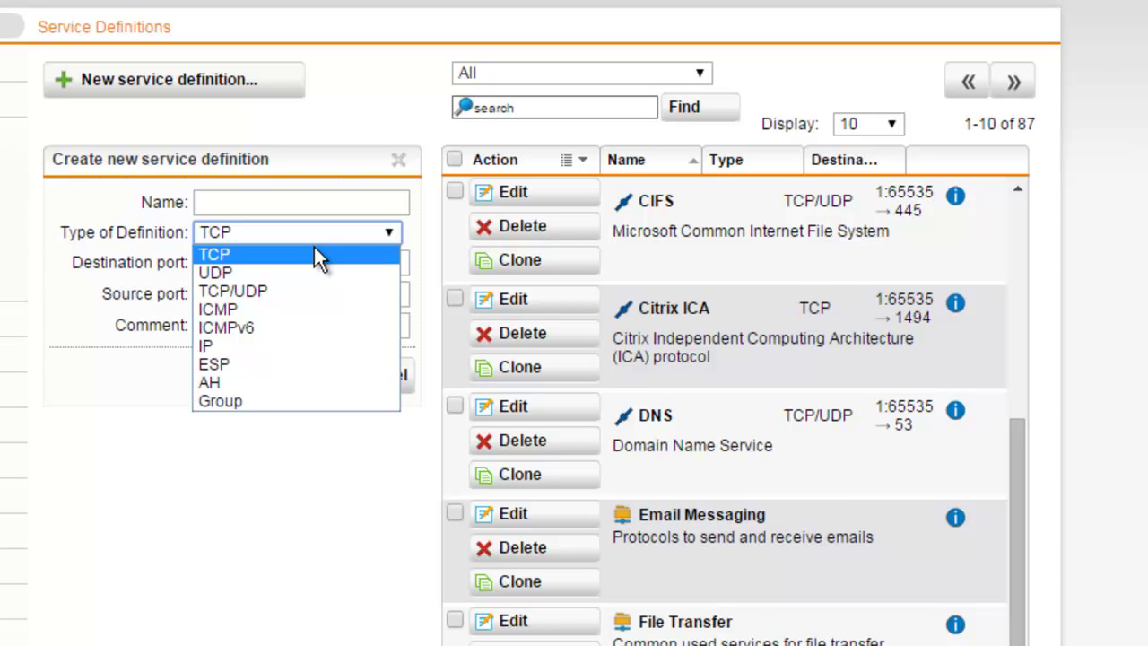
# Enter destination ports 80:100 on the TCP definition, then switch its type to UDP
pyautogui.click(320, 256)
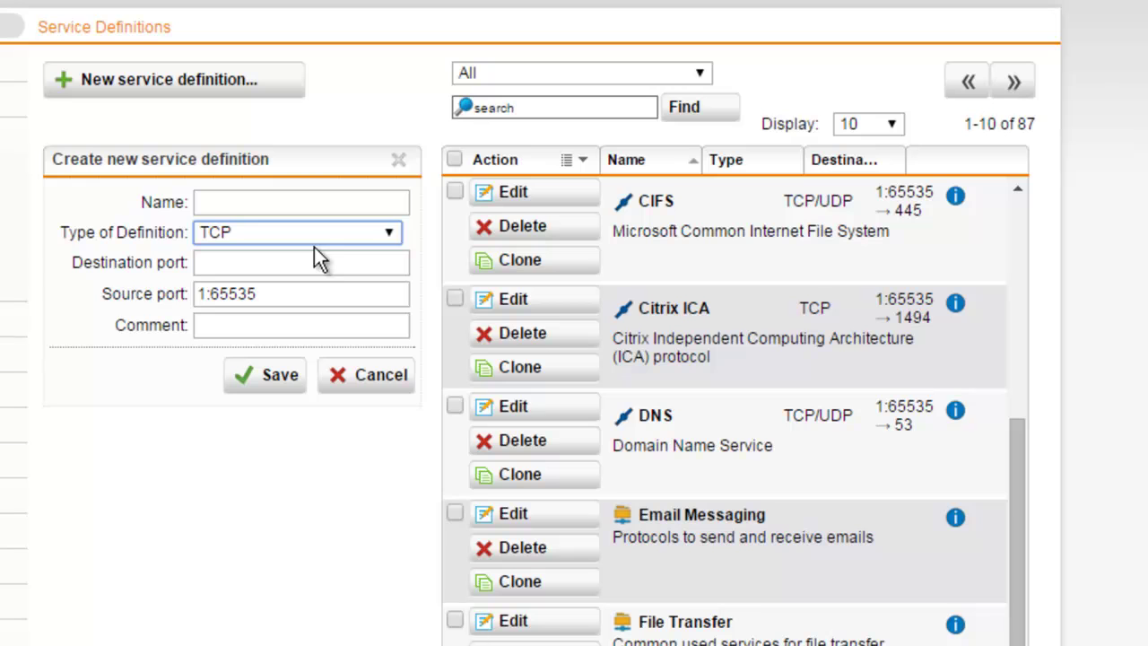
pyautogui.click(330, 259)
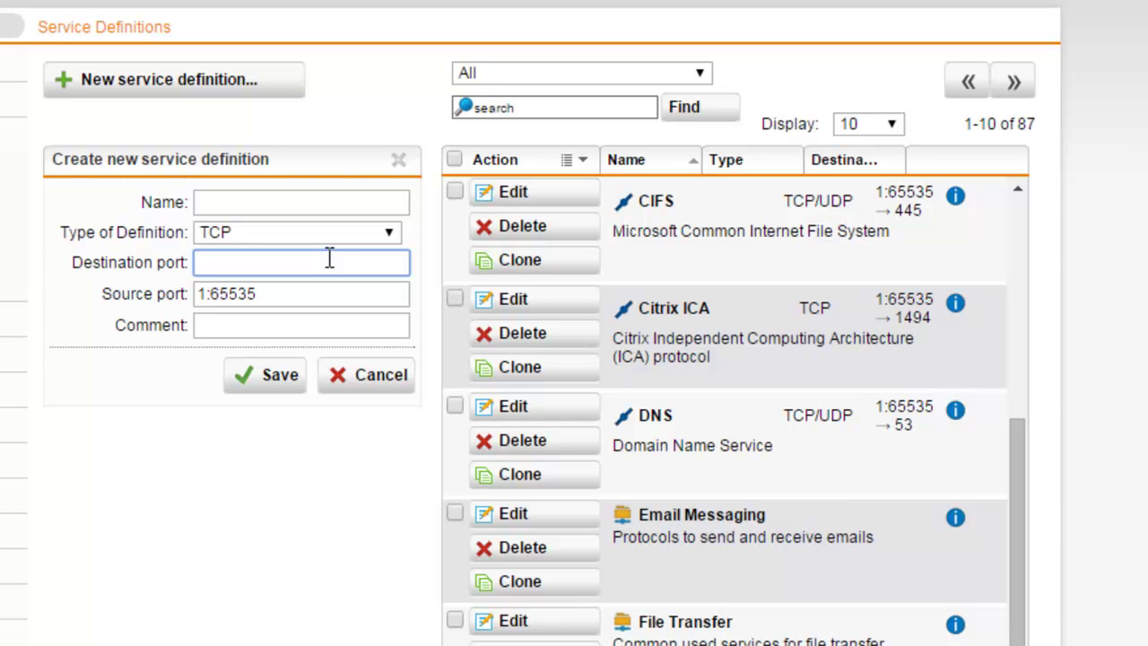
pyautogui.write('80:100')
pyautogui.click(316, 304)
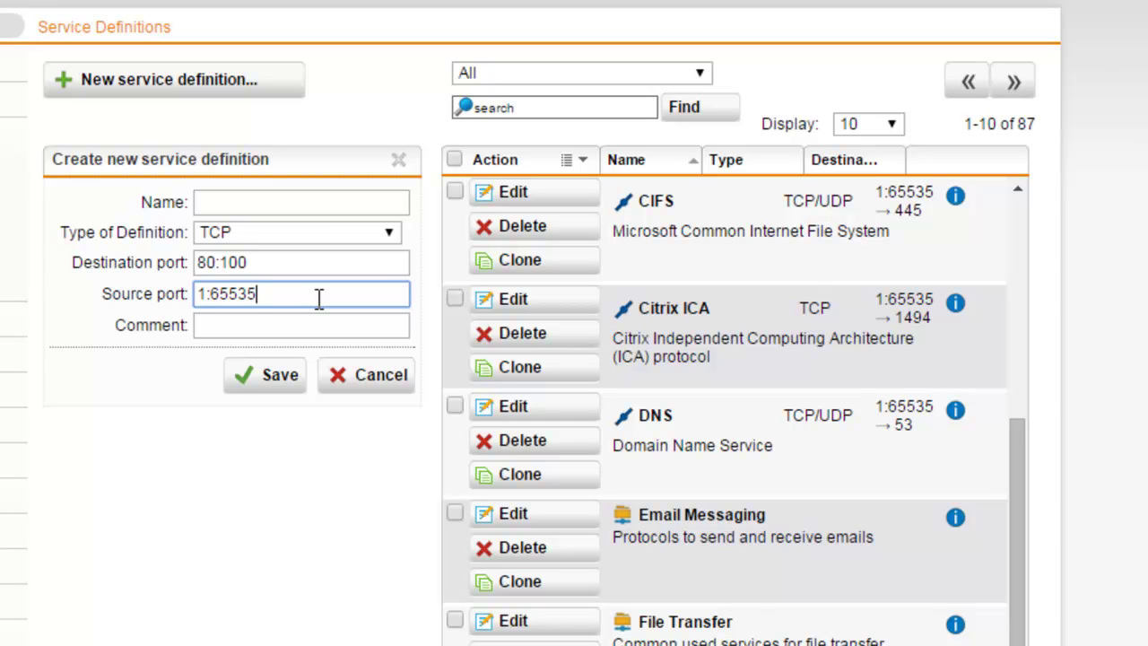
pyautogui.click(308, 241)
pyautogui.click(301, 268)
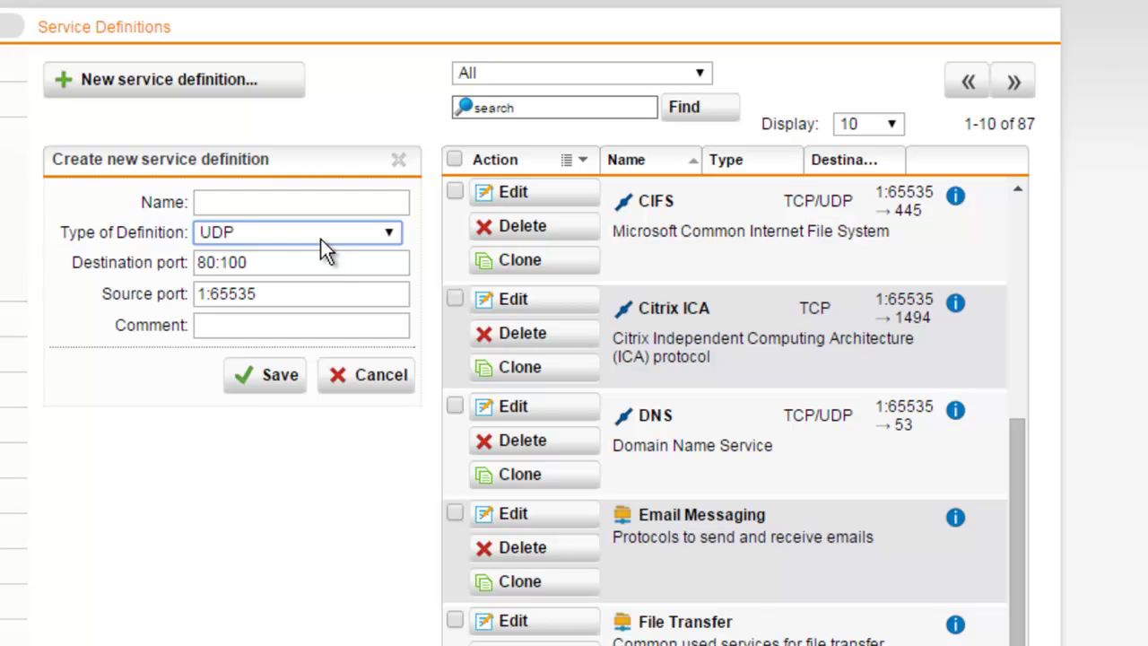
# Switch the definition type to TCP/UDP, keeping ports 80:100 and 1:65535
pyautogui.click(318, 232)
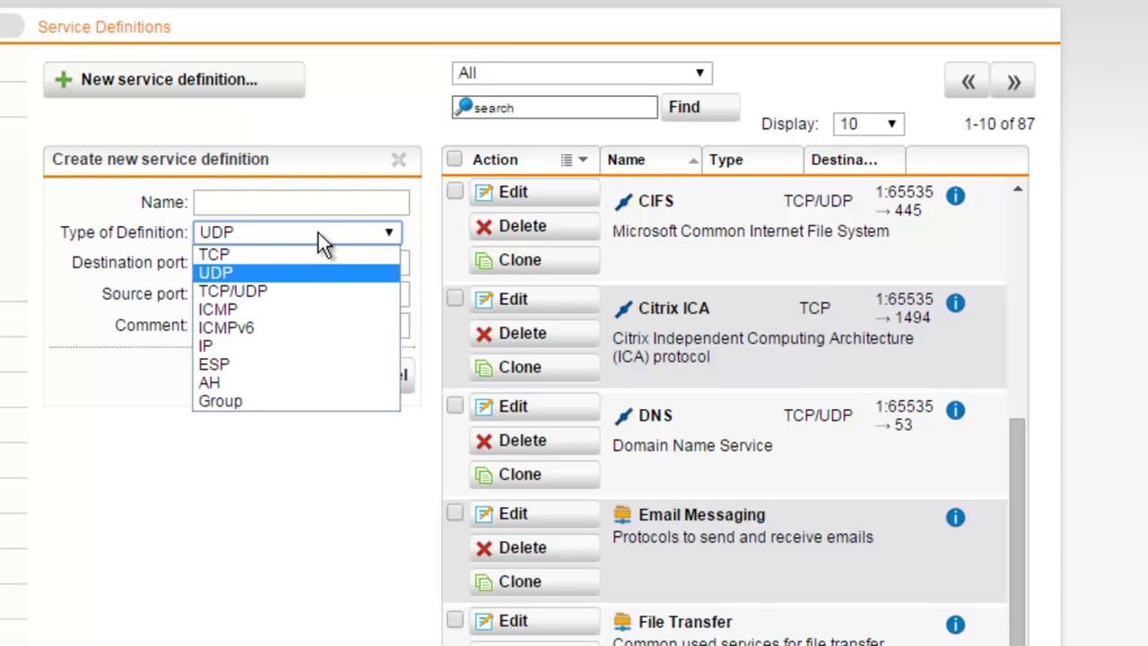
pyautogui.click(311, 289)
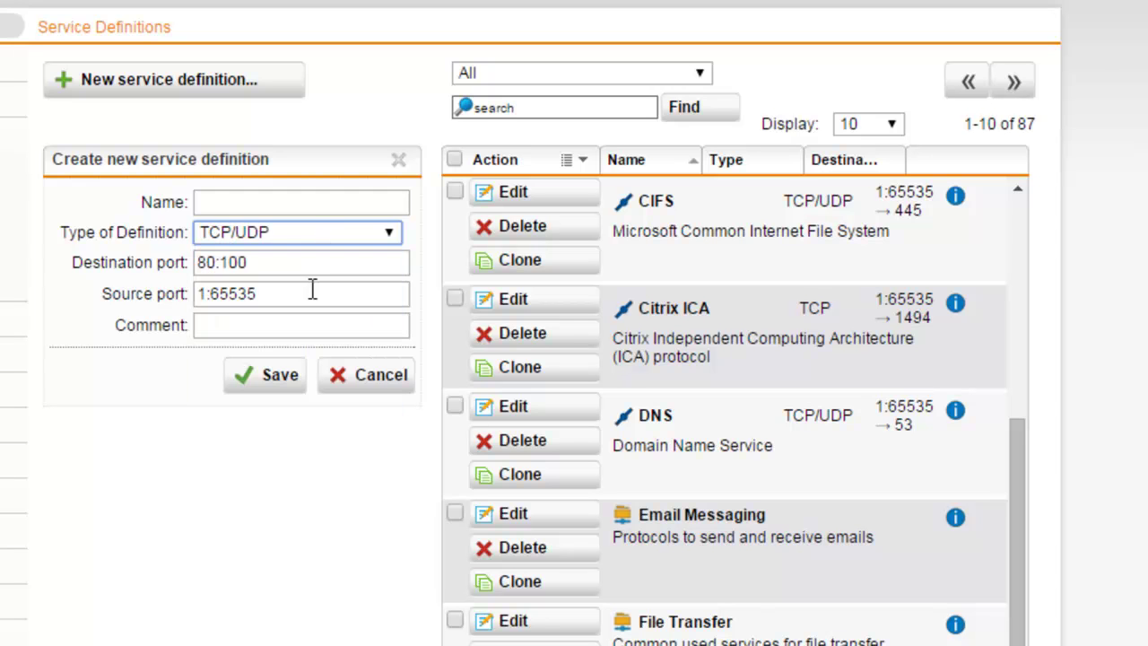
pyautogui.click(314, 234)
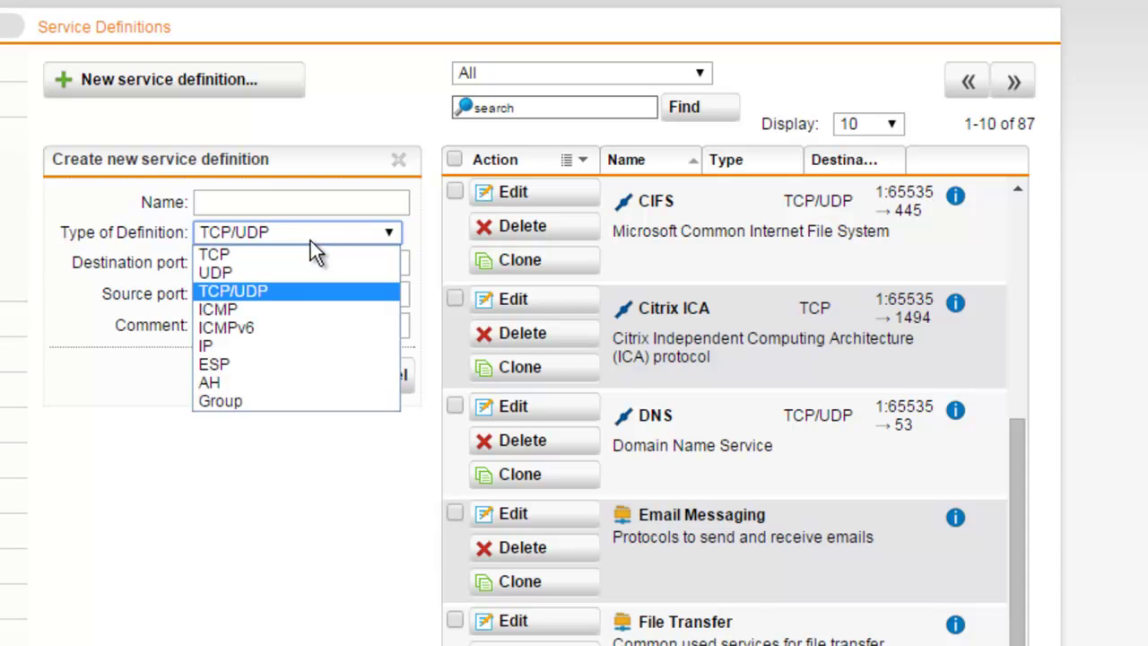
# Switch the type to ICMP and browse its Type/Code options without choosing one
pyautogui.click(306, 310)
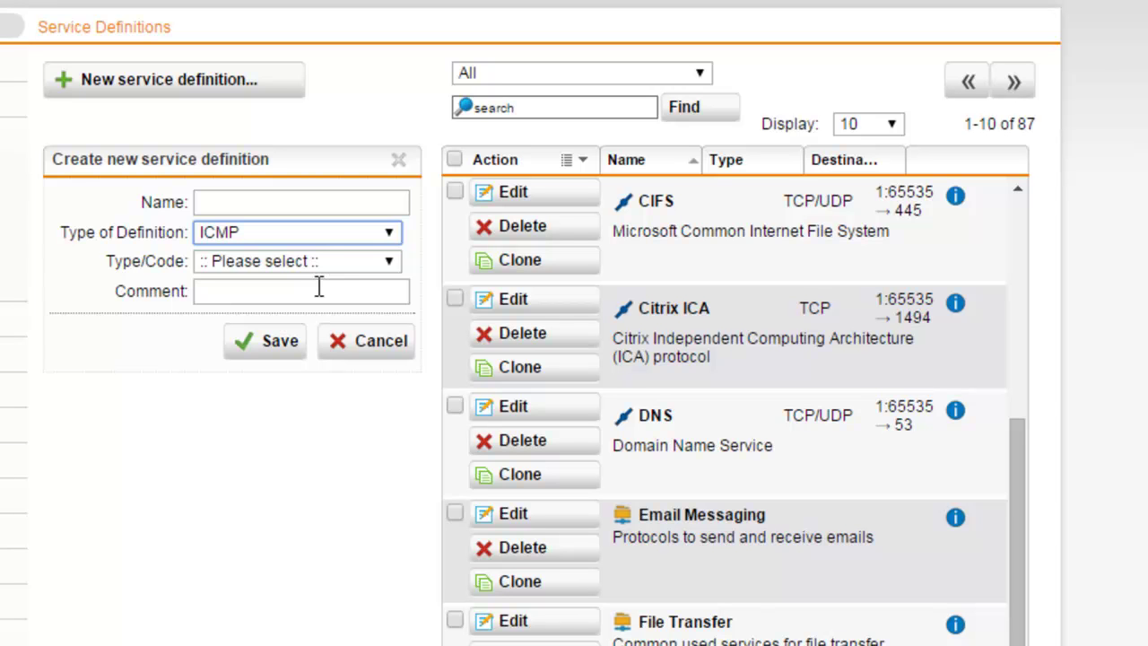
pyautogui.click(360, 265)
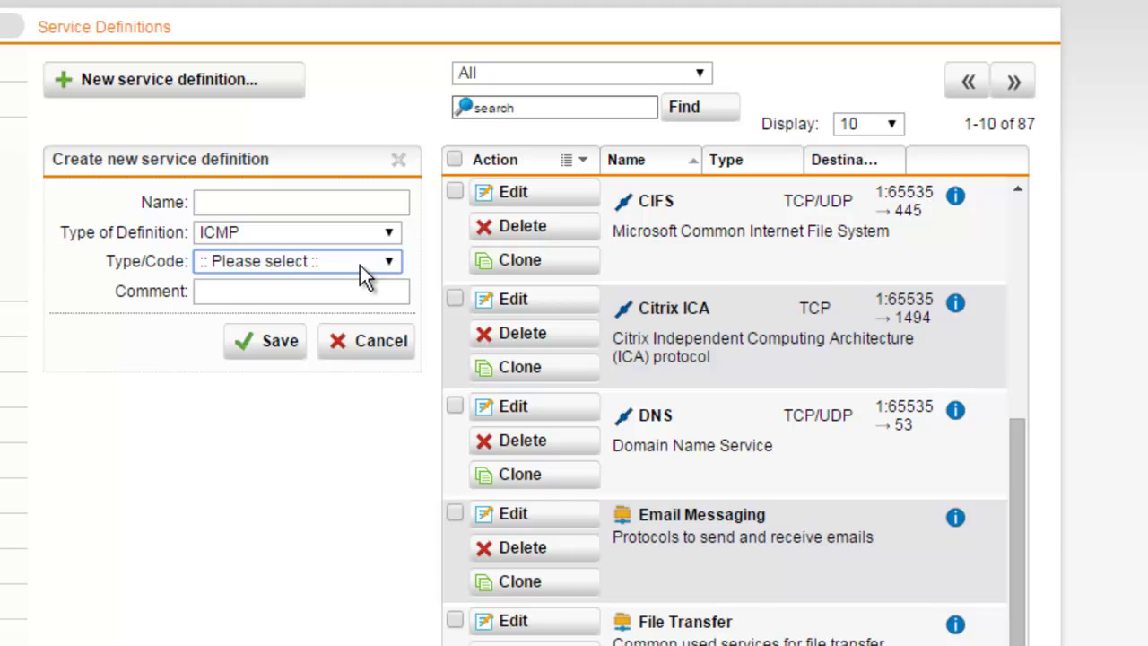
pyautogui.click(348, 266)
pyautogui.click(348, 266)
pyautogui.hotkey('shift', 'Tab')
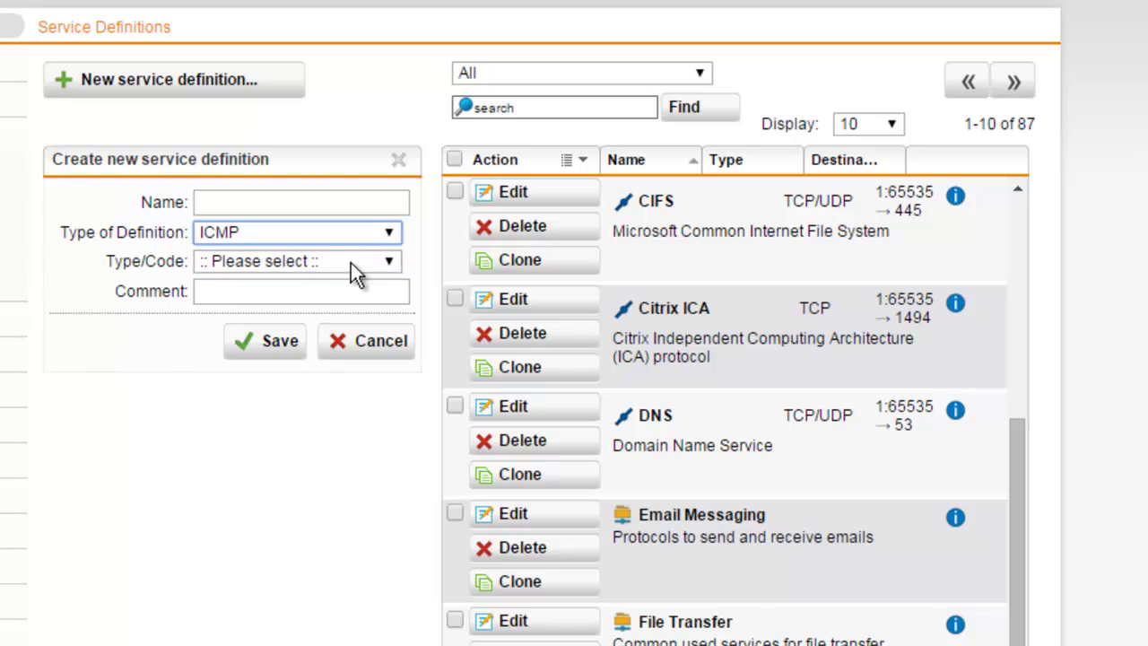
pyautogui.click(350, 238)
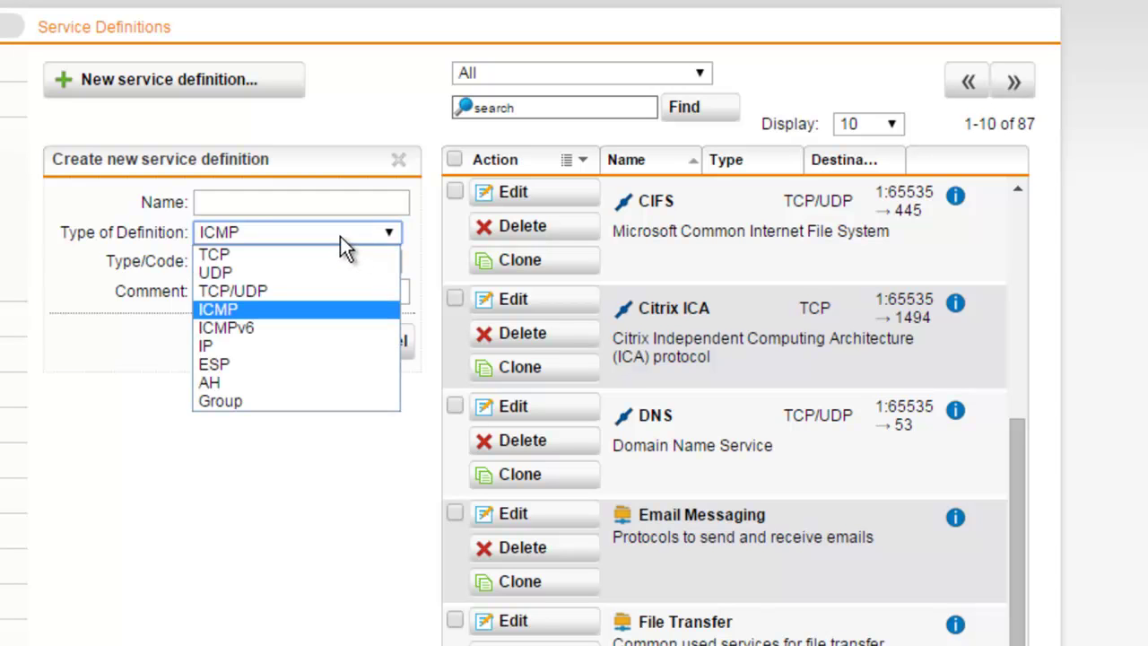
# Make it an IP definition with protocol number 121
pyautogui.click(304, 354)
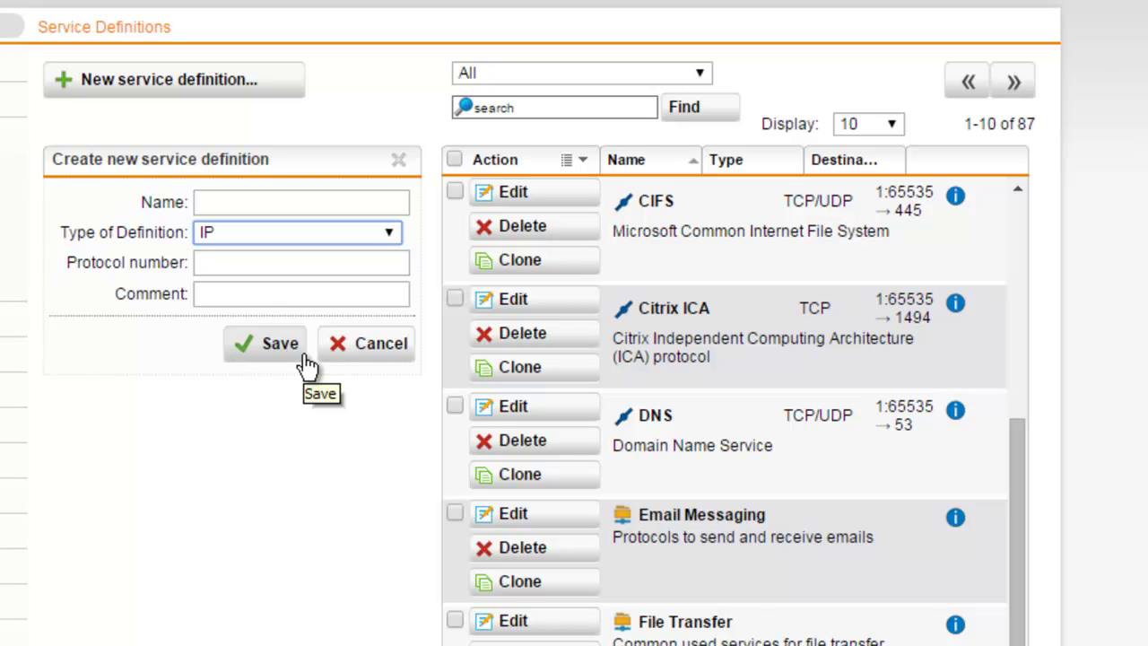
pyautogui.click(305, 262)
pyautogui.write('121')
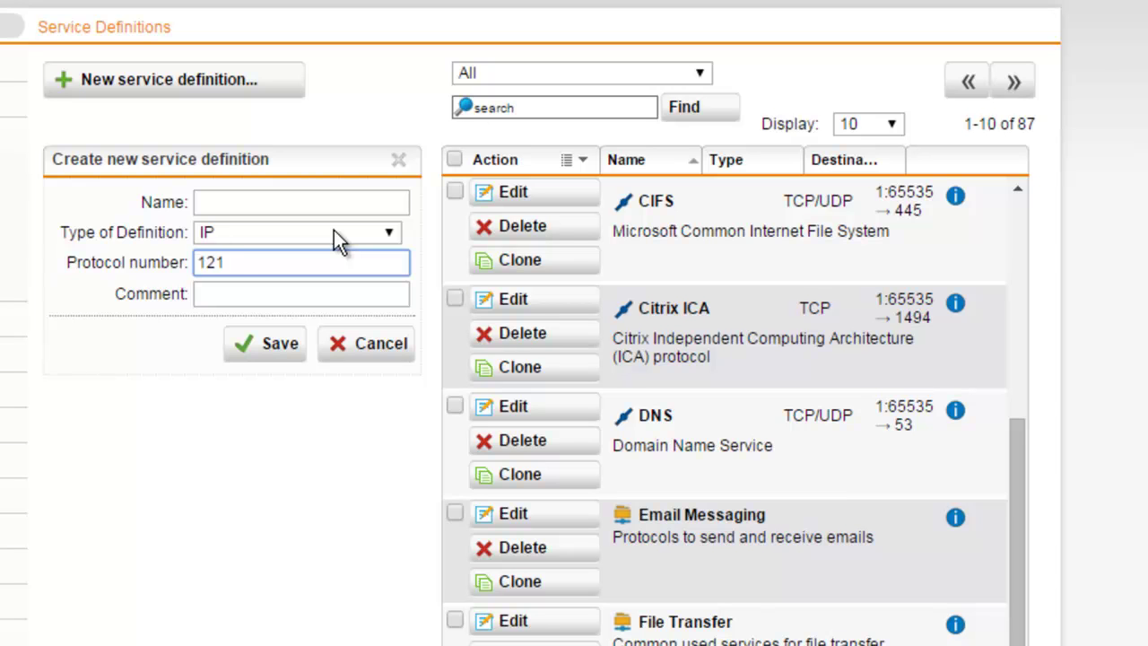
pyautogui.click(334, 231)
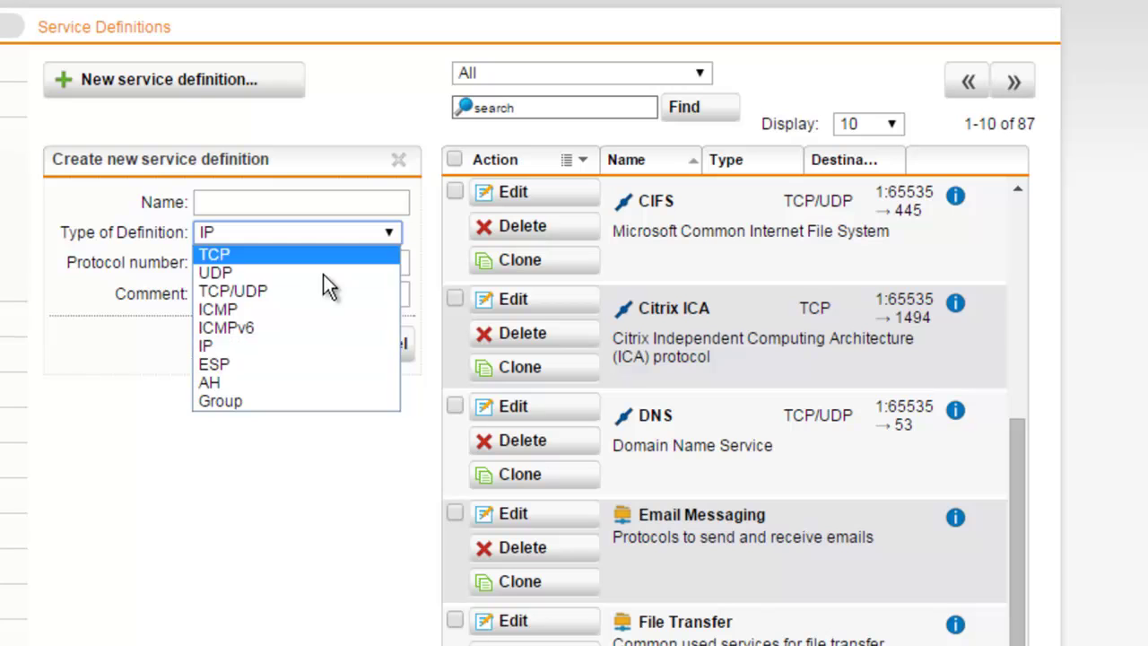
pyautogui.click(315, 364)
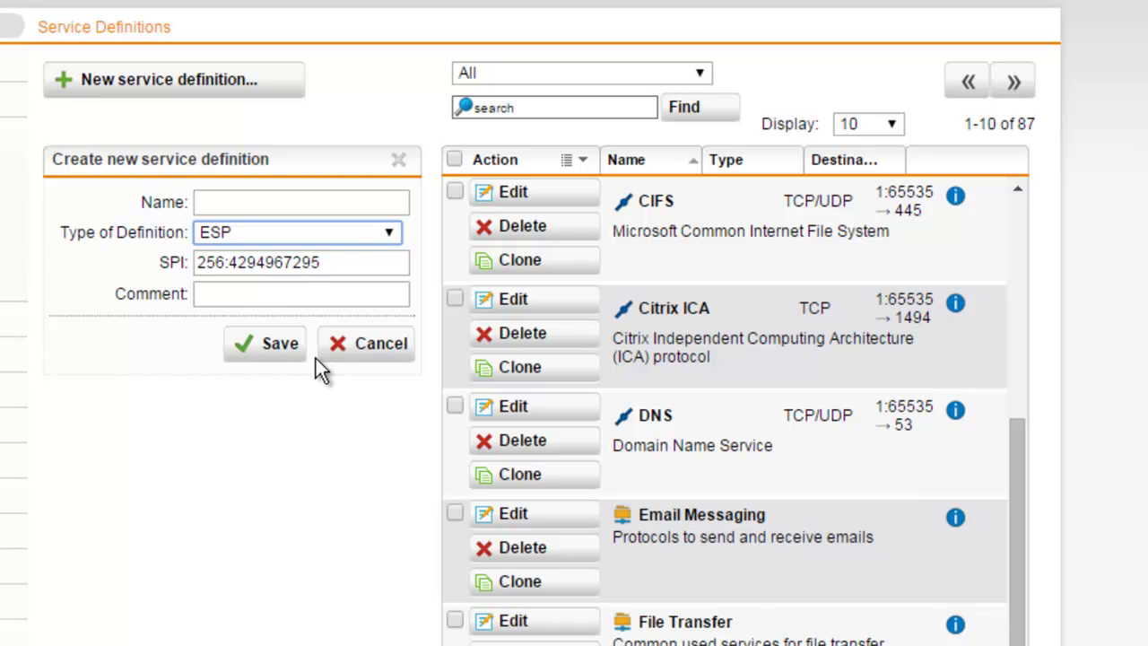
# Try the AH type, then settle on Group, leaving an empty Members list
pyautogui.click(348, 238)
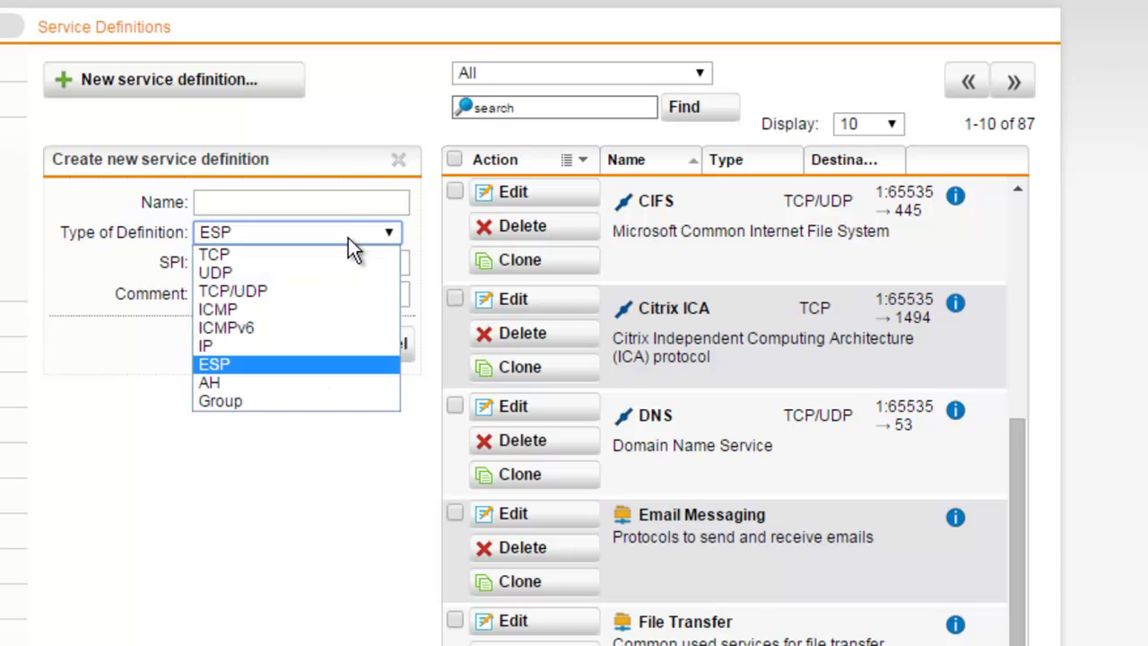
pyautogui.click(331, 385)
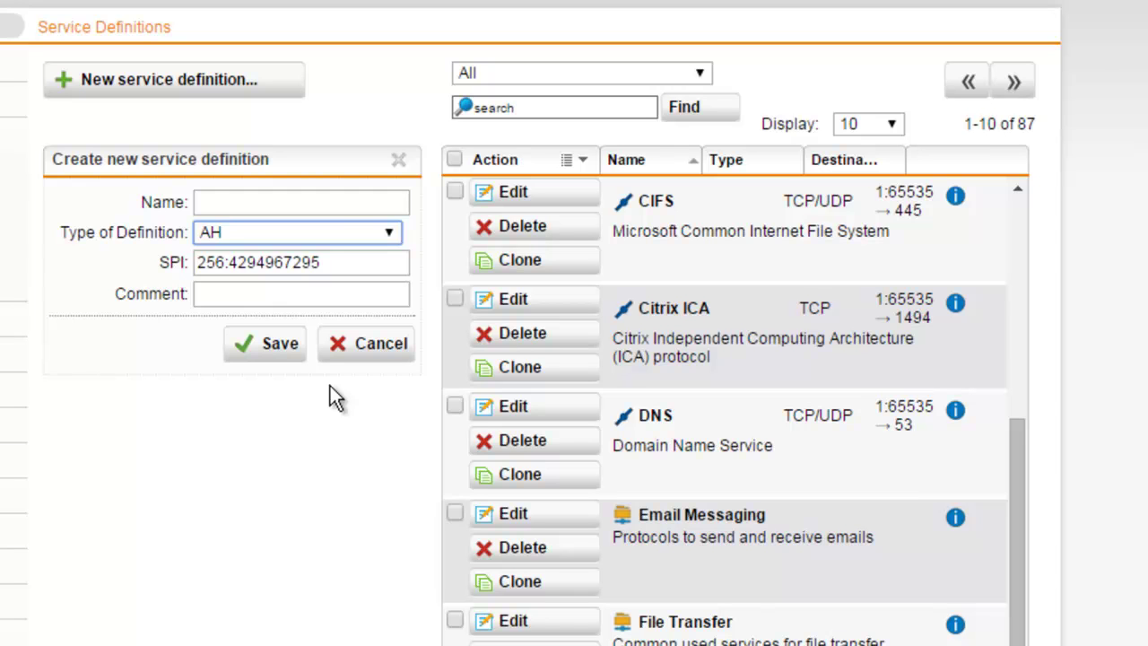
pyautogui.click(341, 237)
pyautogui.click(280, 402)
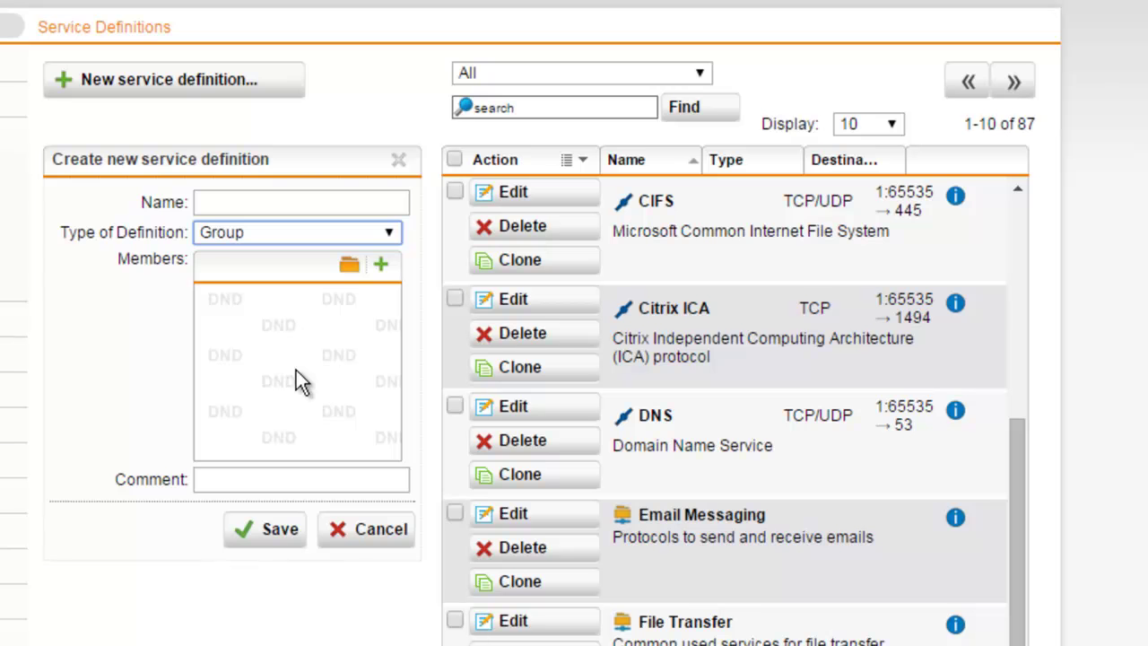
# Drag Apple Remote Desktop 1 and 2&3 from the service list into Members, and name the group 'Apple Remote Desktop'
pyautogui.click(349, 263)
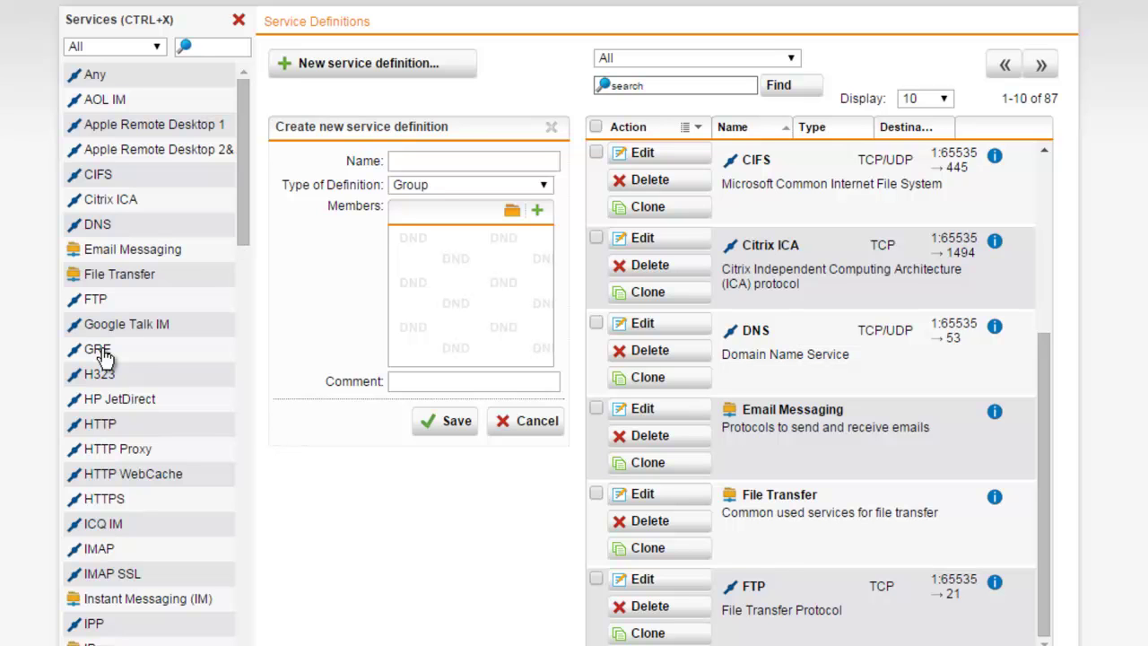
pyautogui.moveTo(109, 375)
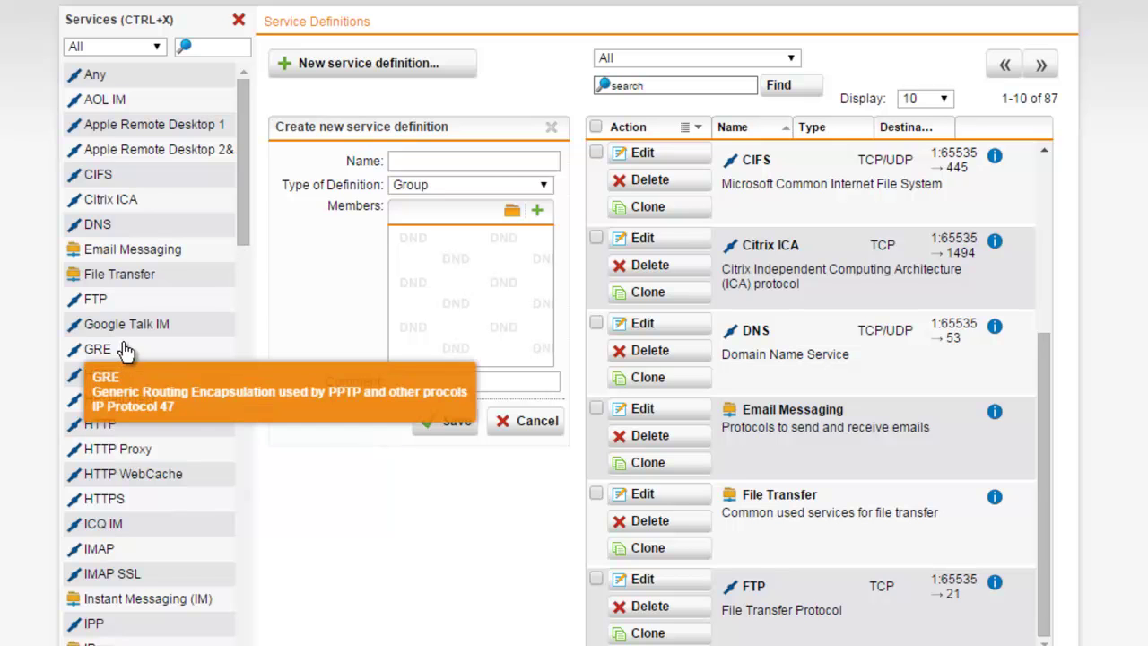
pyautogui.moveTo(131, 146)
pyautogui.moveTo(131, 124); pyautogui.dragTo(435, 273)
pyautogui.moveTo(148, 179)
pyautogui.moveTo(134, 149); pyautogui.dragTo(438, 269)
pyautogui.click(468, 161)
pyautogui.write('Apple Remote Desktop')
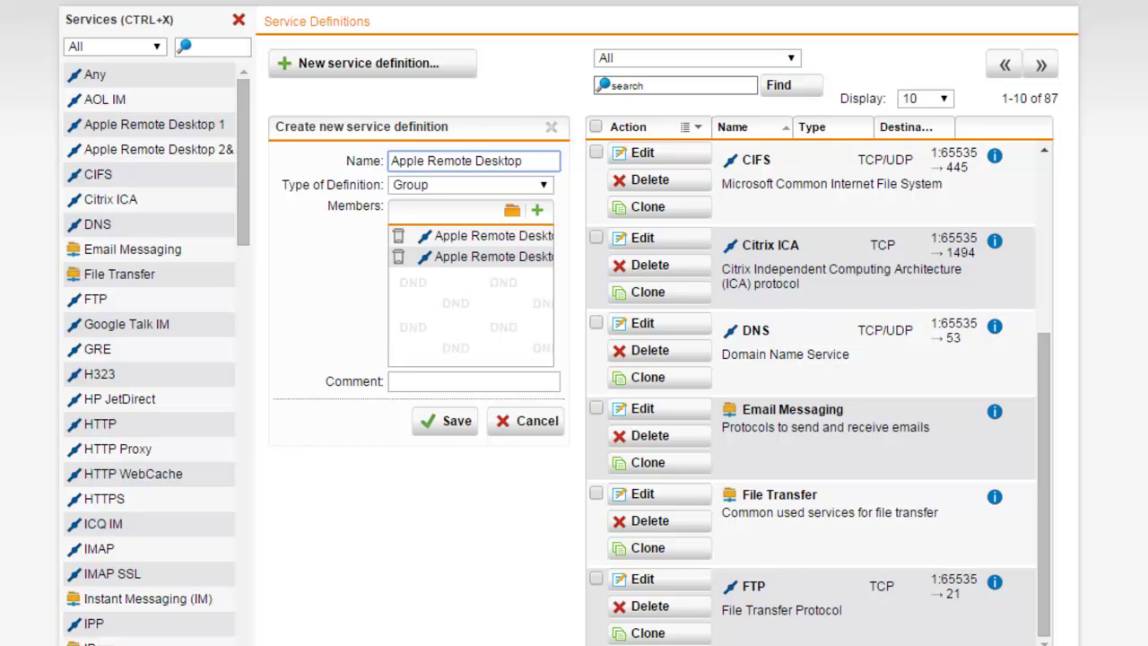
# Save the Apple Remote Desktop group, raising the list to 88 services, and reopen it for editing
pyautogui.click(434, 432)
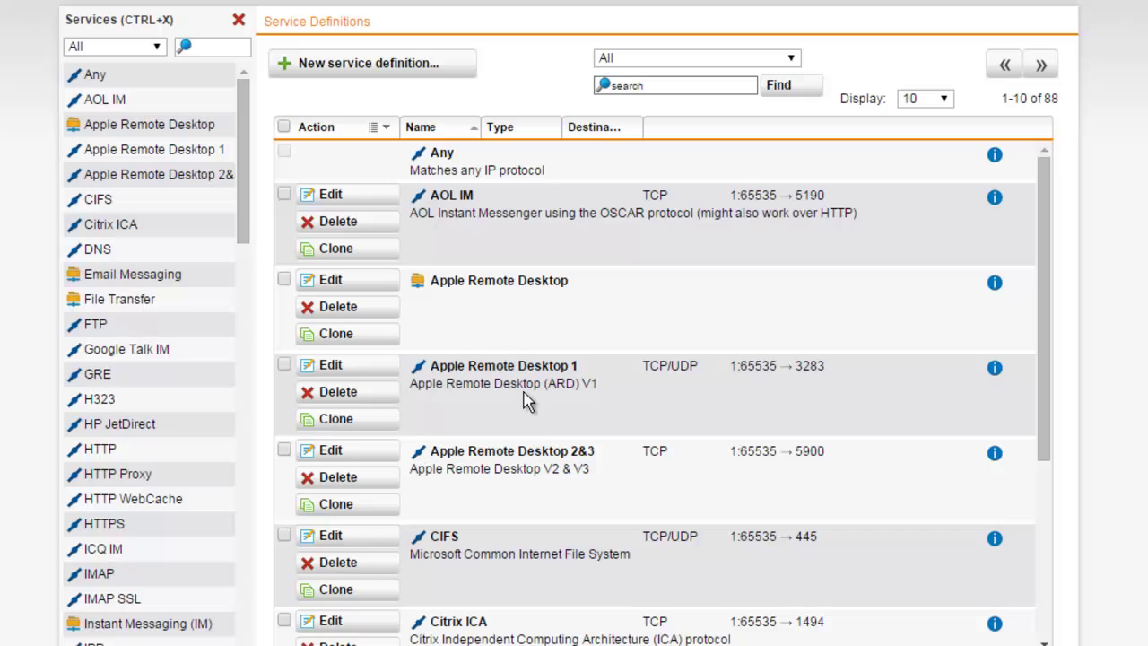
pyautogui.click(369, 281)
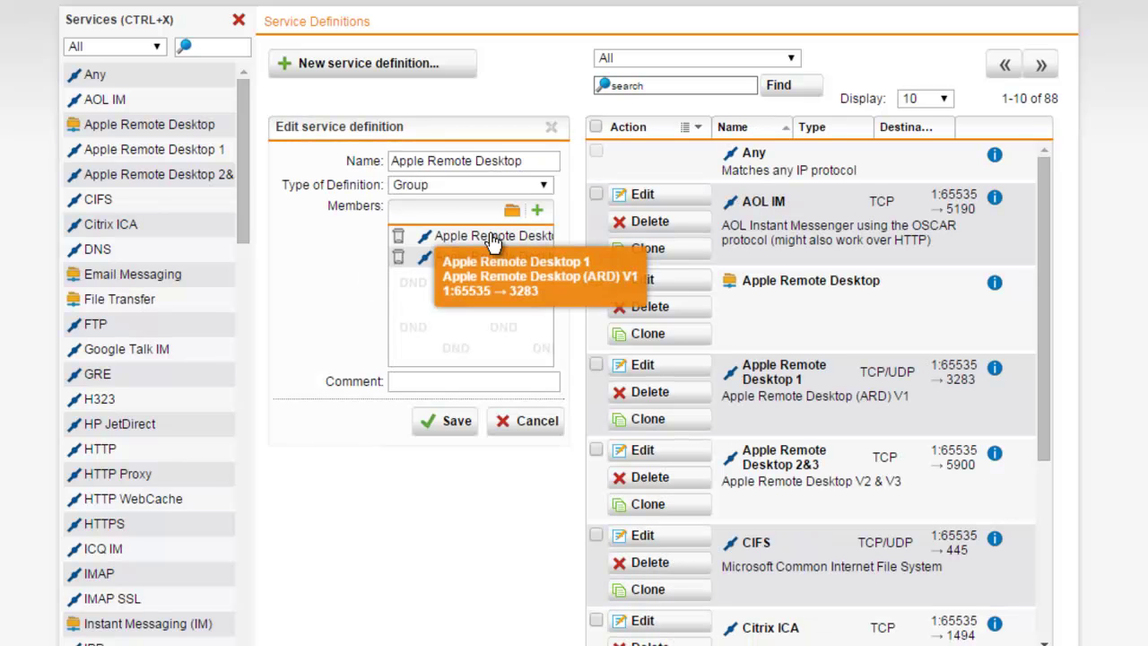